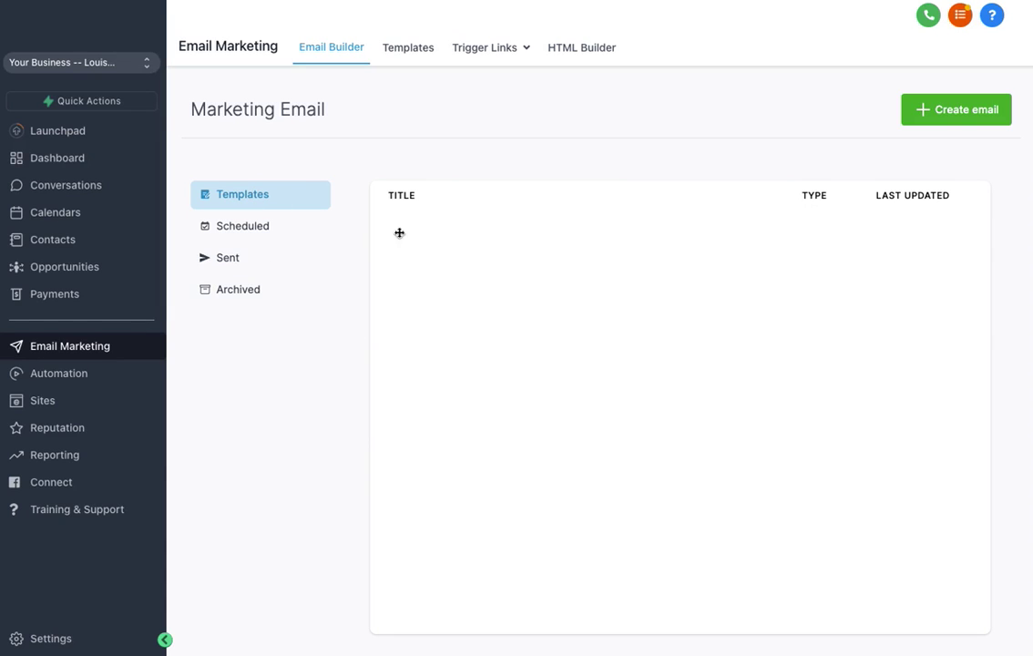
# Browse the Scheduled, then Sent, then Archived email lists, ending on the empty Archived list.
pyautogui.click(257, 234)
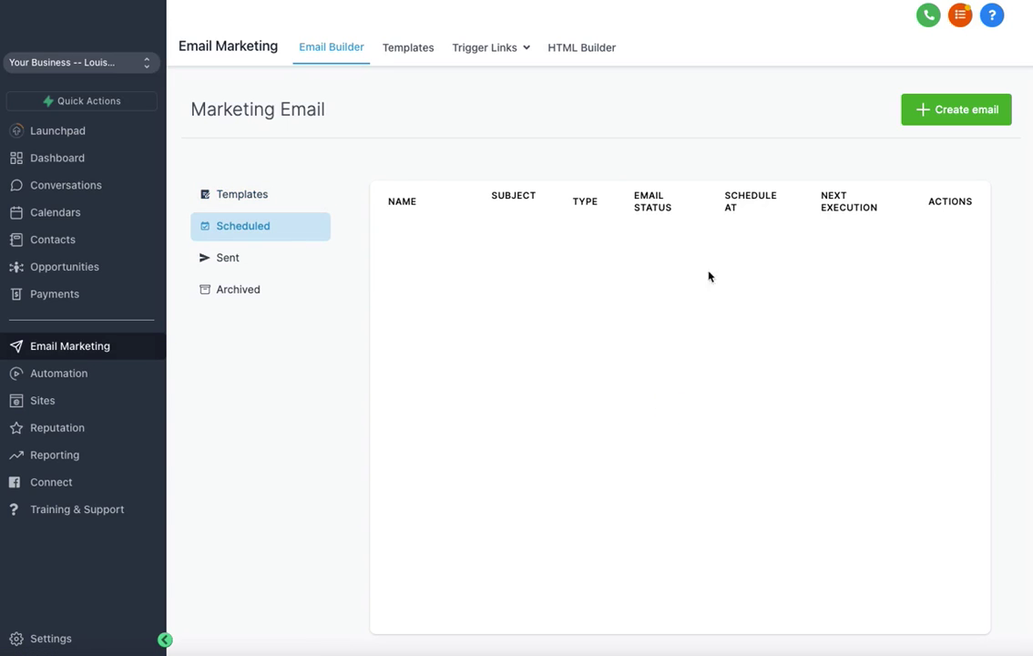
pyautogui.click(244, 264)
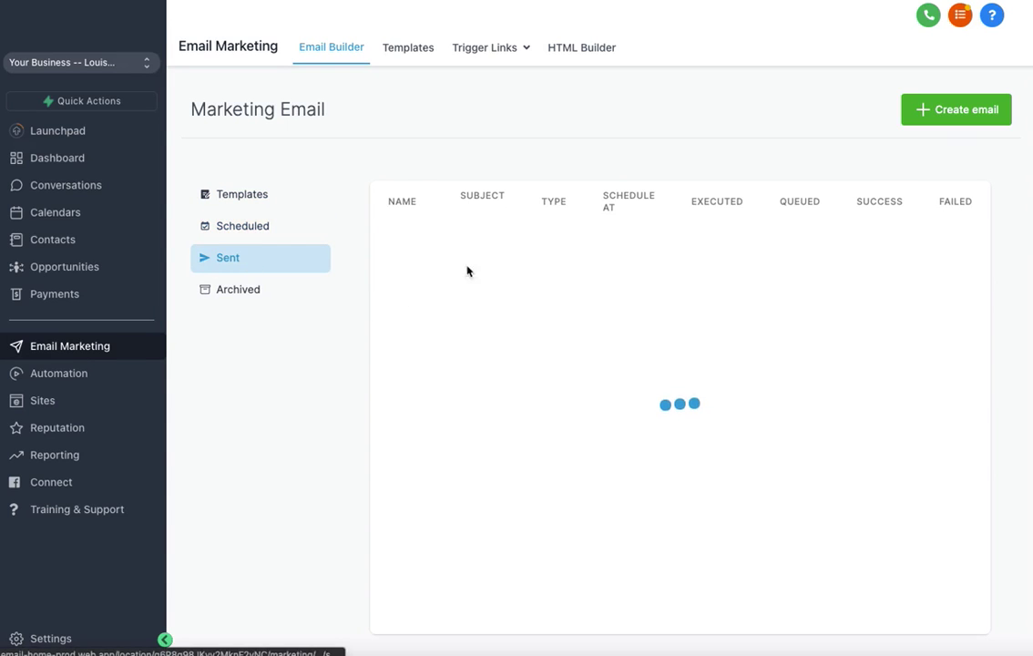
pyautogui.click(248, 287)
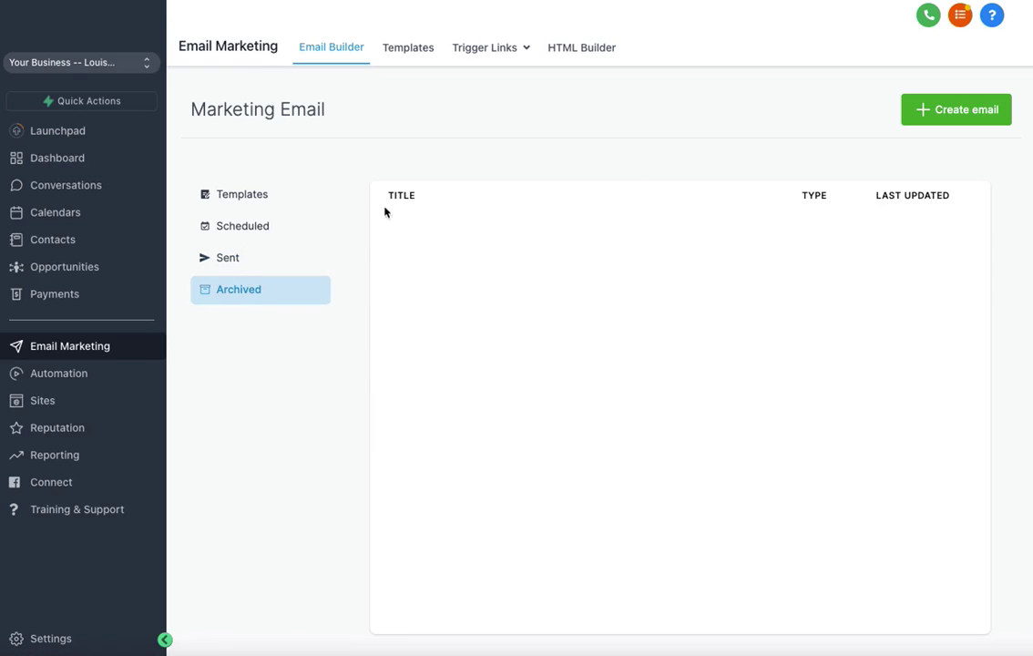
# Create a new email and pick the Update template from the template gallery.
pyautogui.click(931, 110)
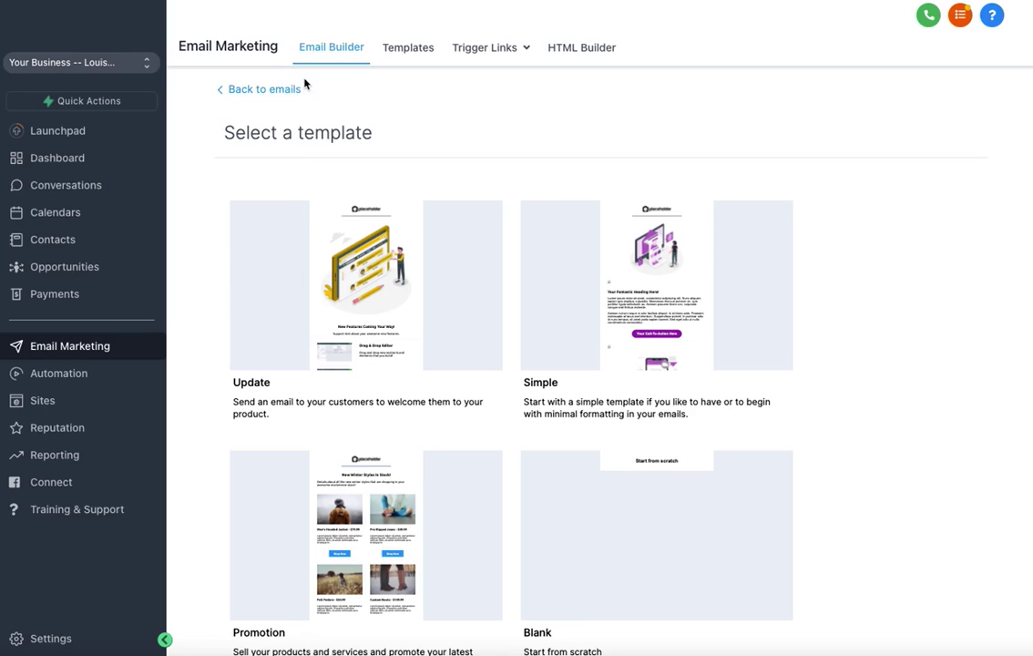
pyautogui.moveTo(415, 302)
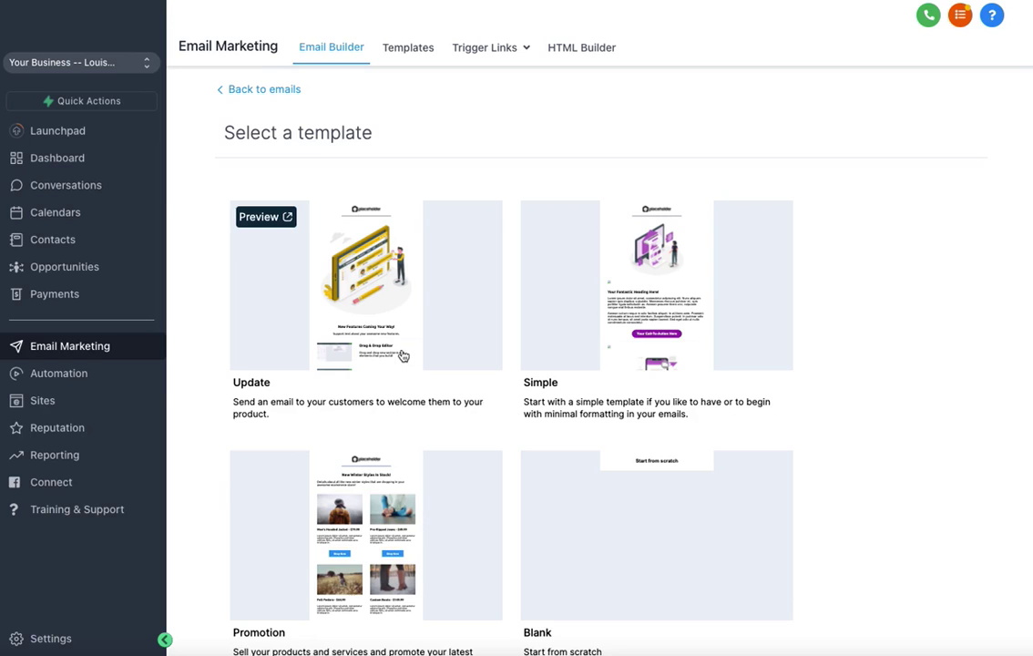
pyautogui.scroll(-2, 406, 353)
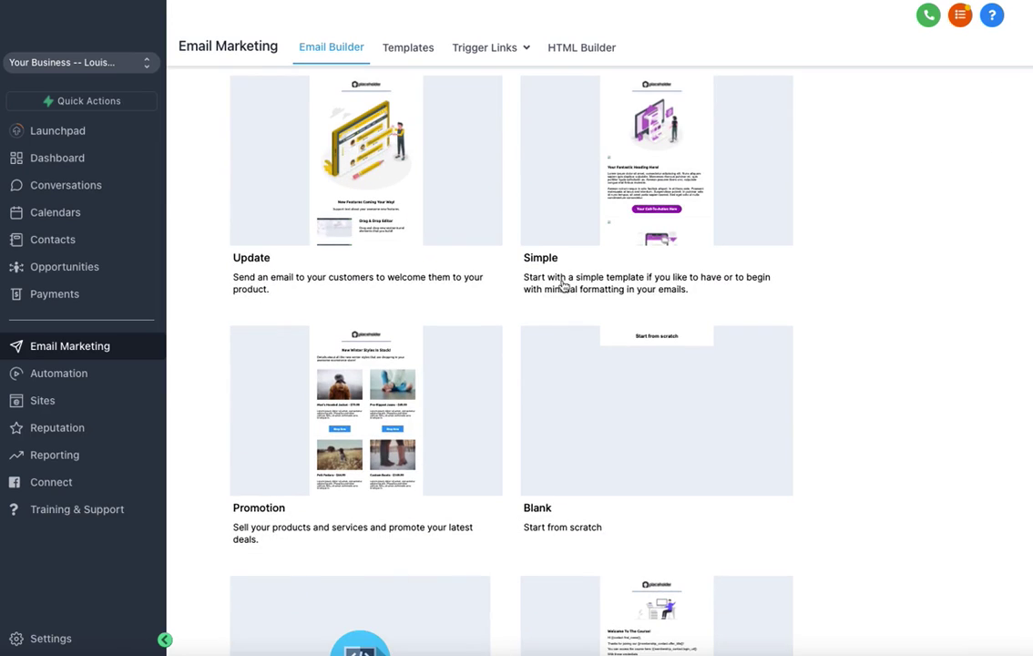
pyautogui.moveTo(390, 84)
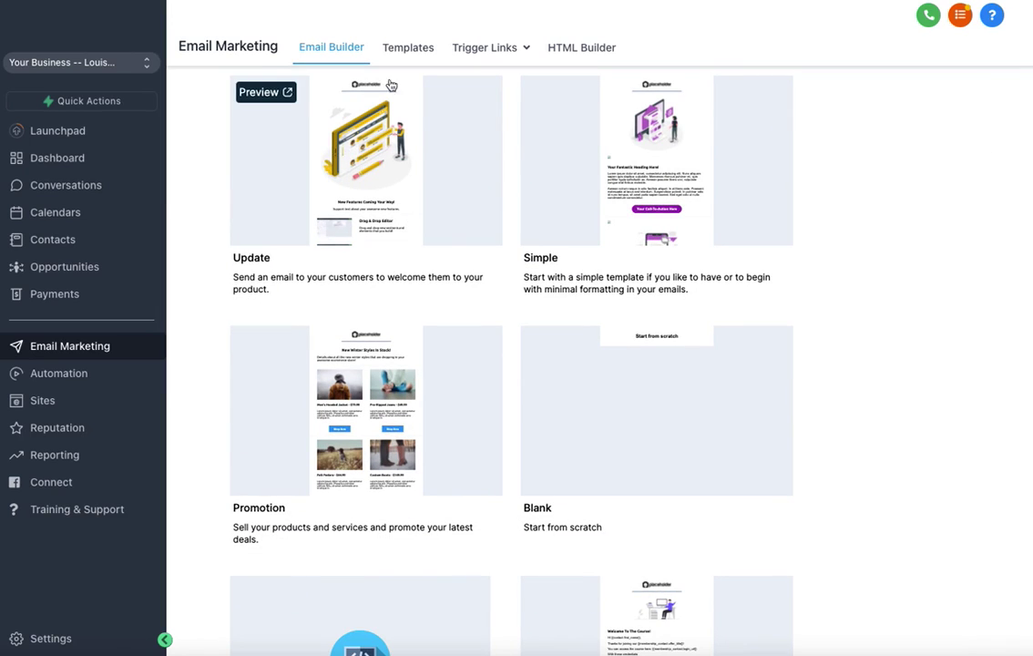
pyautogui.click(384, 182)
# Confirm the Update template, add a Text block below the logo, and centre its 'Heading'.
pyautogui.click(417, 197)
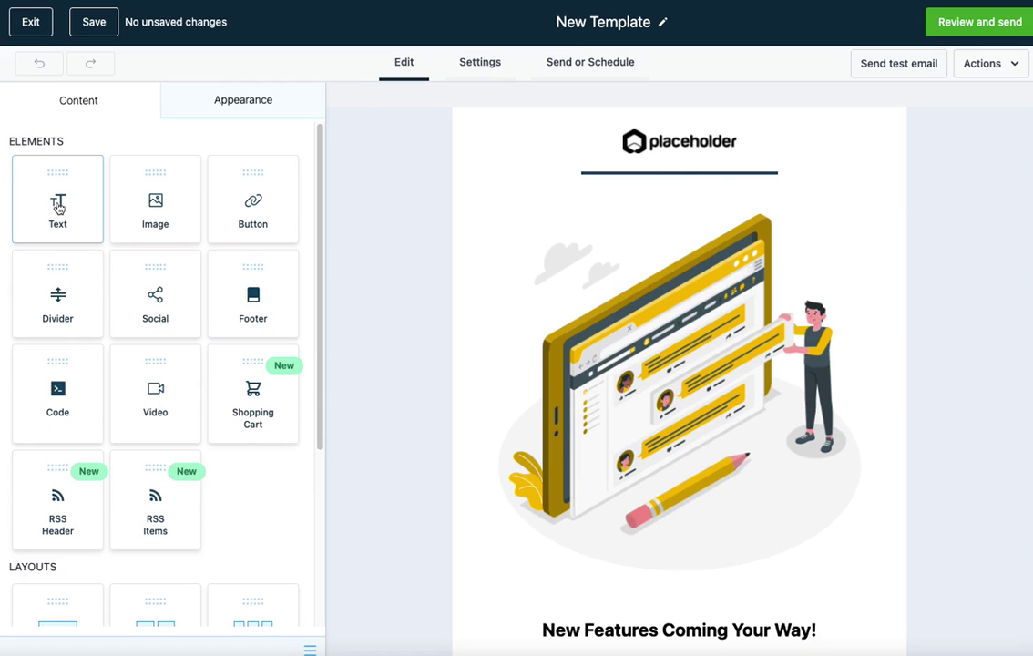
pyautogui.moveTo(57, 205); pyautogui.dragTo(618, 236)
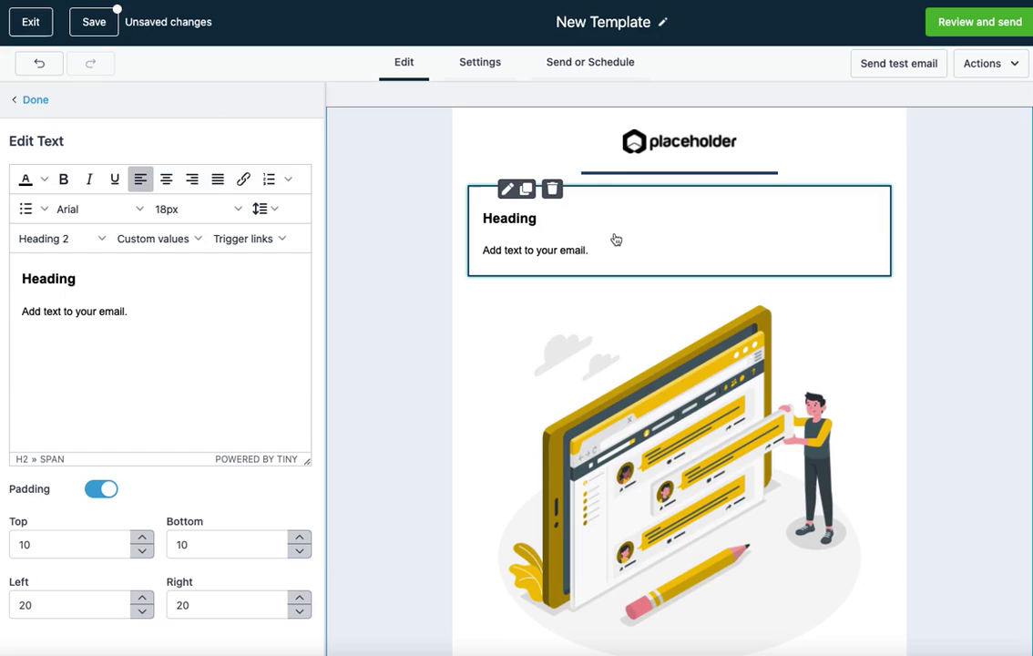
pyautogui.doubleClick(80, 278)
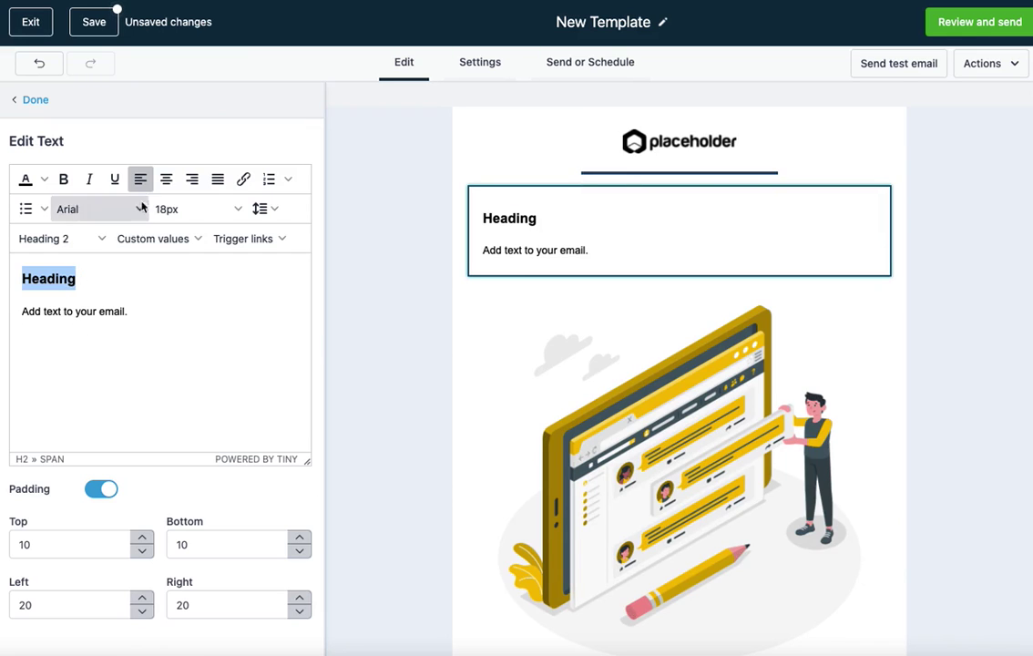
pyautogui.click(166, 179)
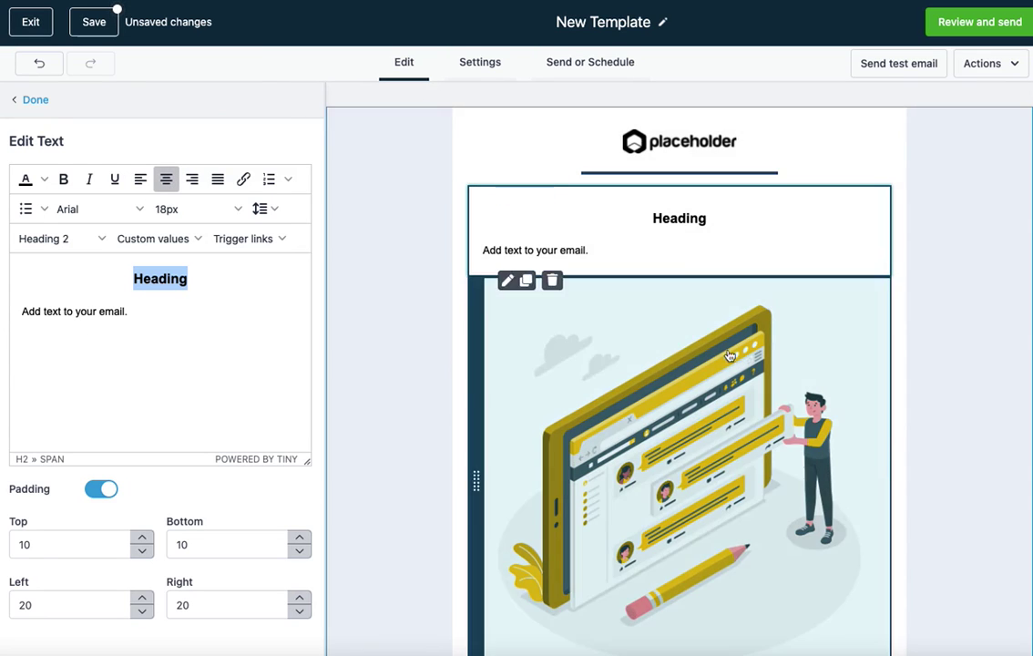
pyautogui.moveTo(578, 256)
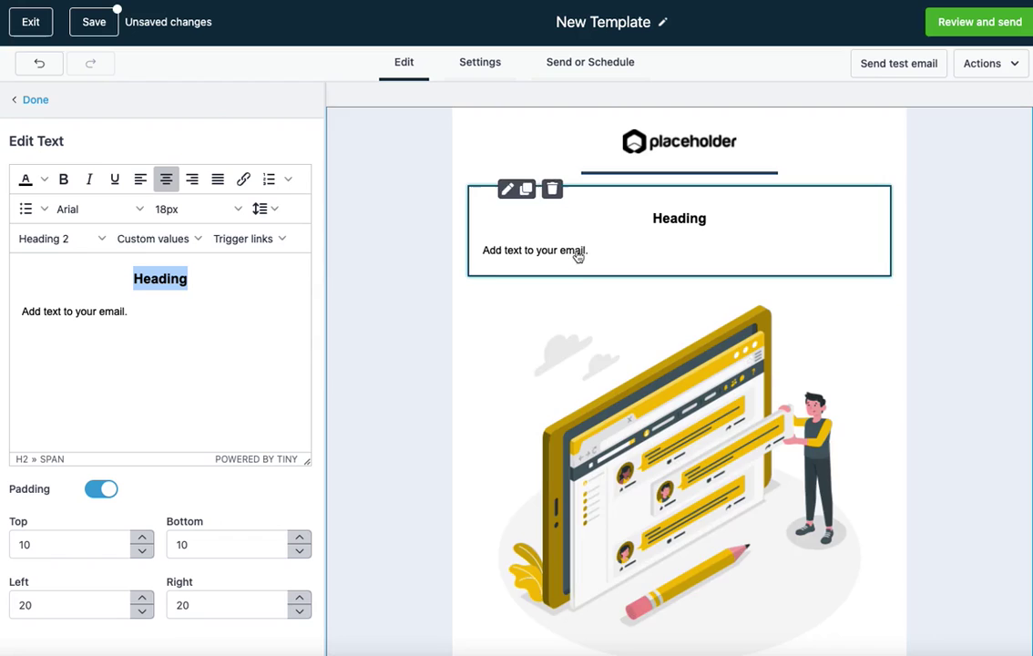
pyautogui.scroll(-4, 547, 410)
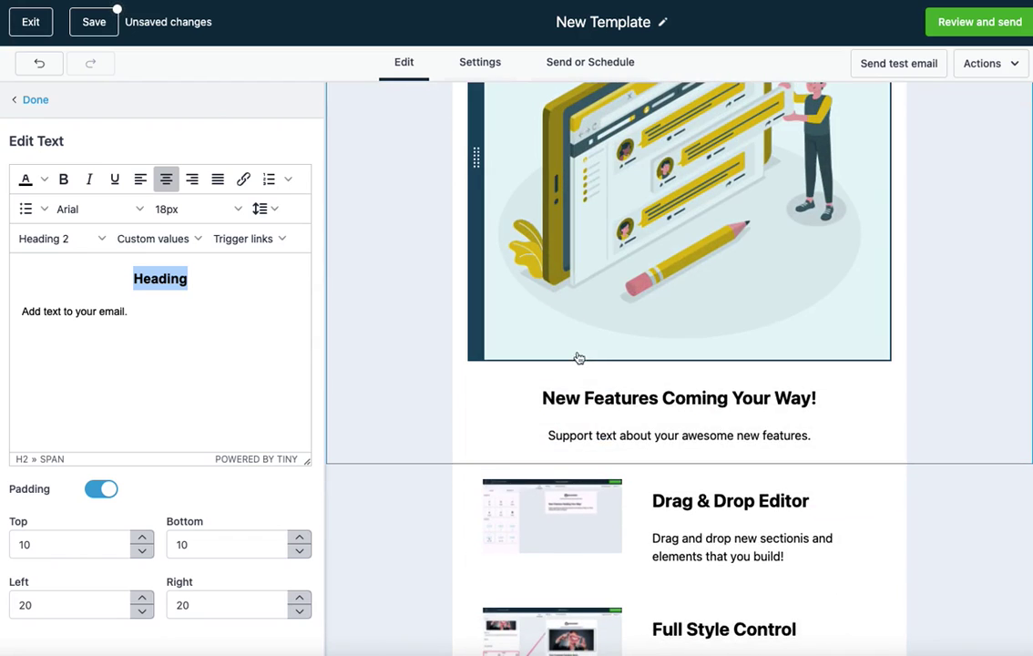
pyautogui.scroll(-2, 579, 366)
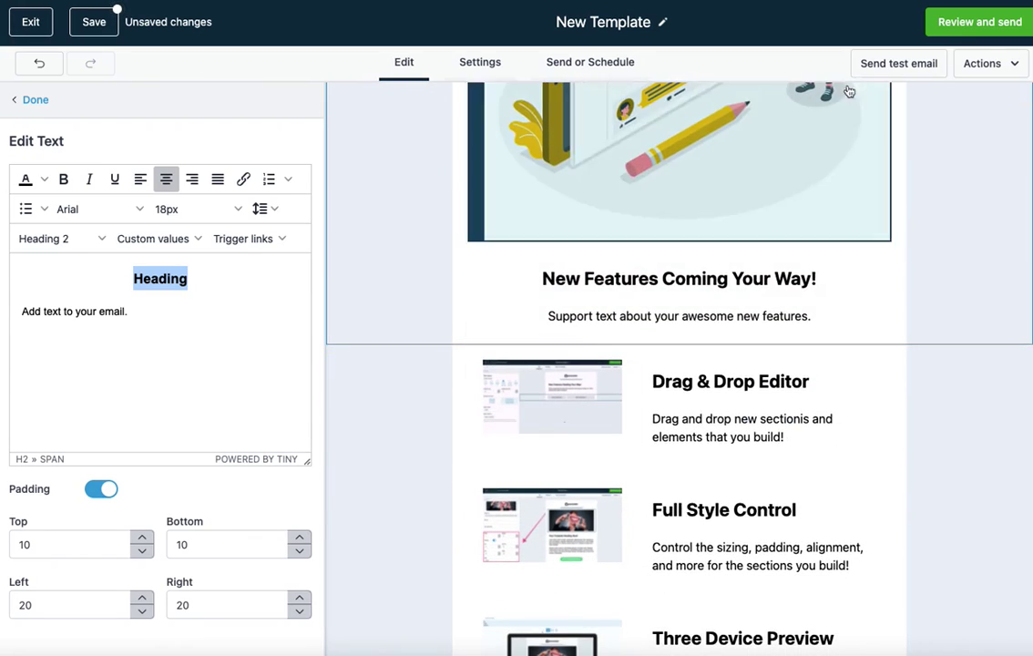
# Check the Review and send summary for missing details, dismiss the Saved! toast, and close the summary.
pyautogui.click(970, 27)
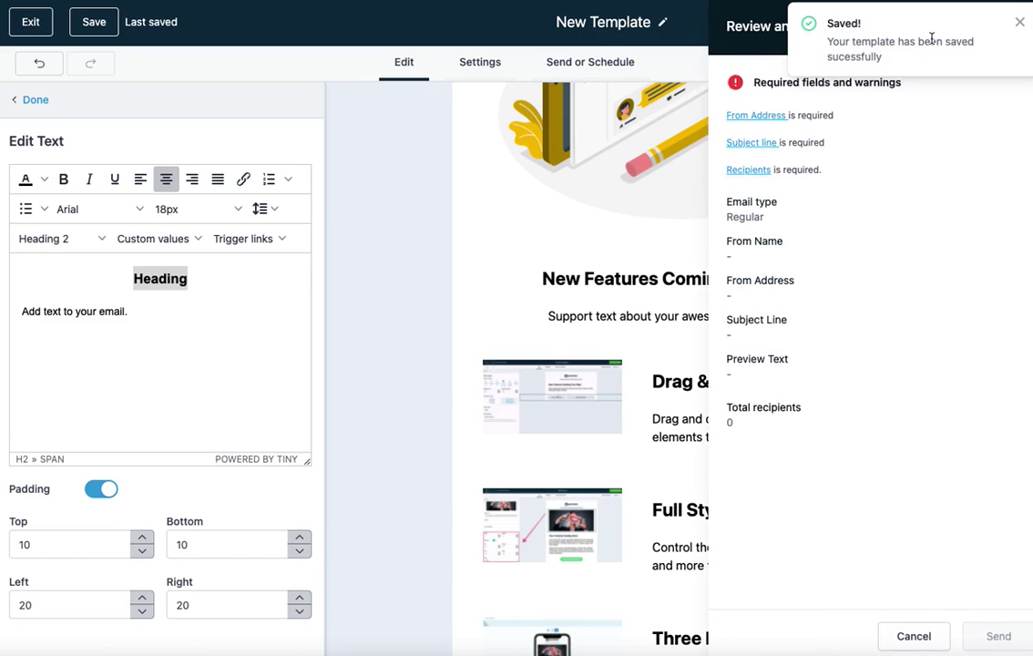
pyautogui.click(1019, 22)
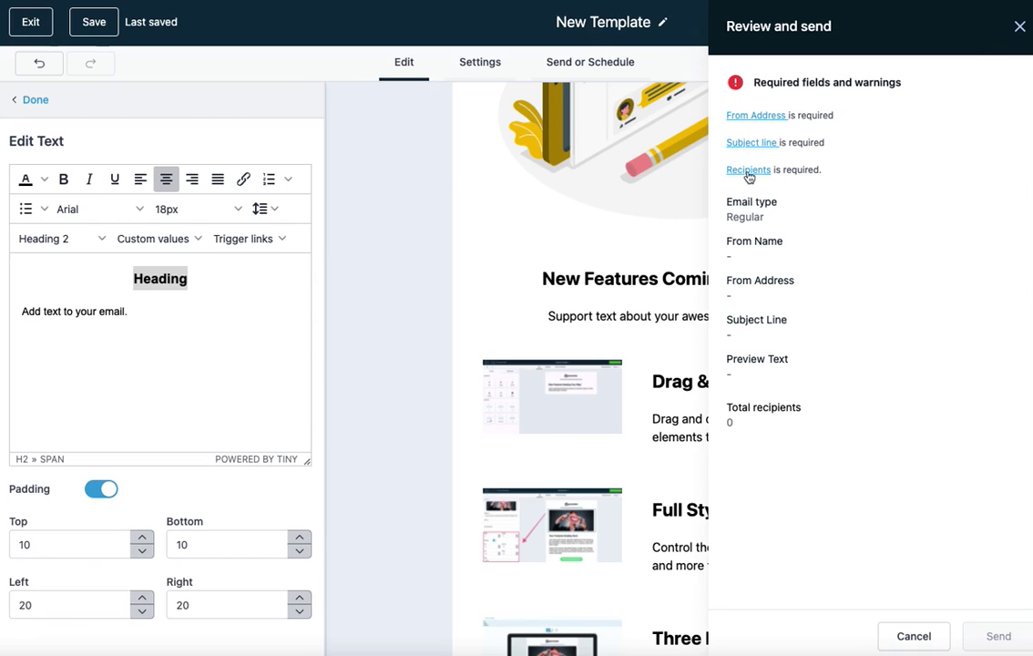
pyautogui.click(1019, 30)
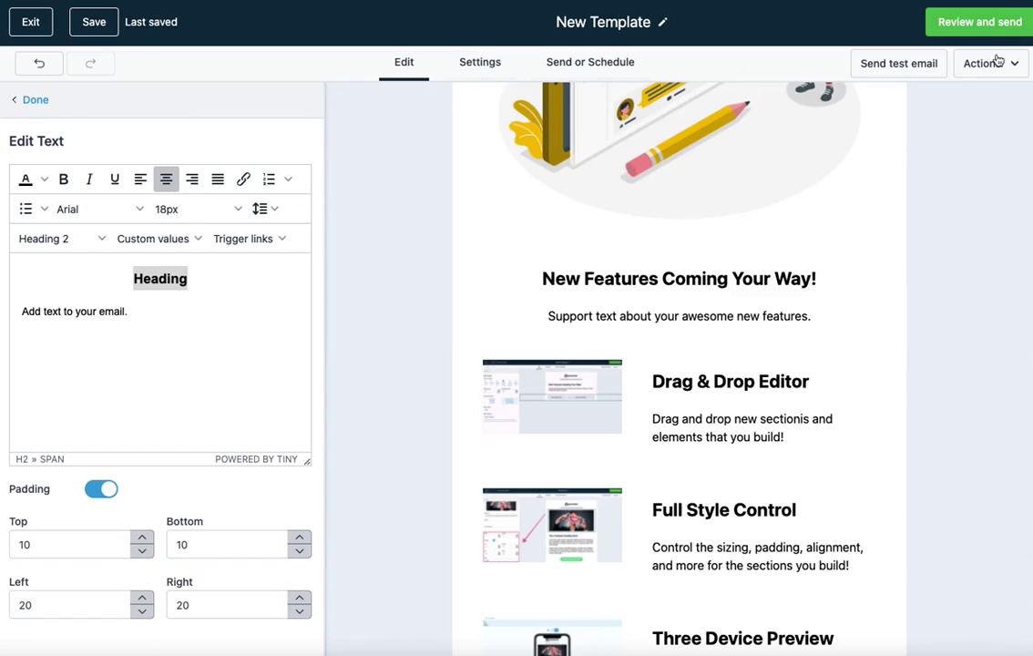
# Bring up the Settings page and place the cursor in the empty From name field.
pyautogui.click(483, 64)
pyautogui.click(308, 182)
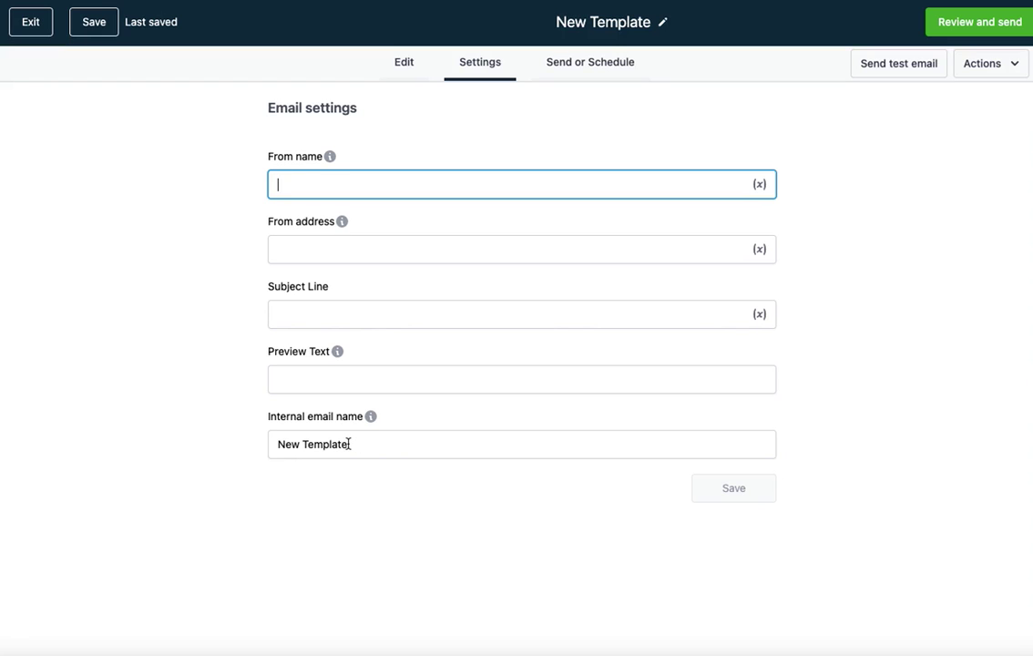
# On Send or Schedule, choose the Past Customers smart list as the send-to list.
pyautogui.click(577, 66)
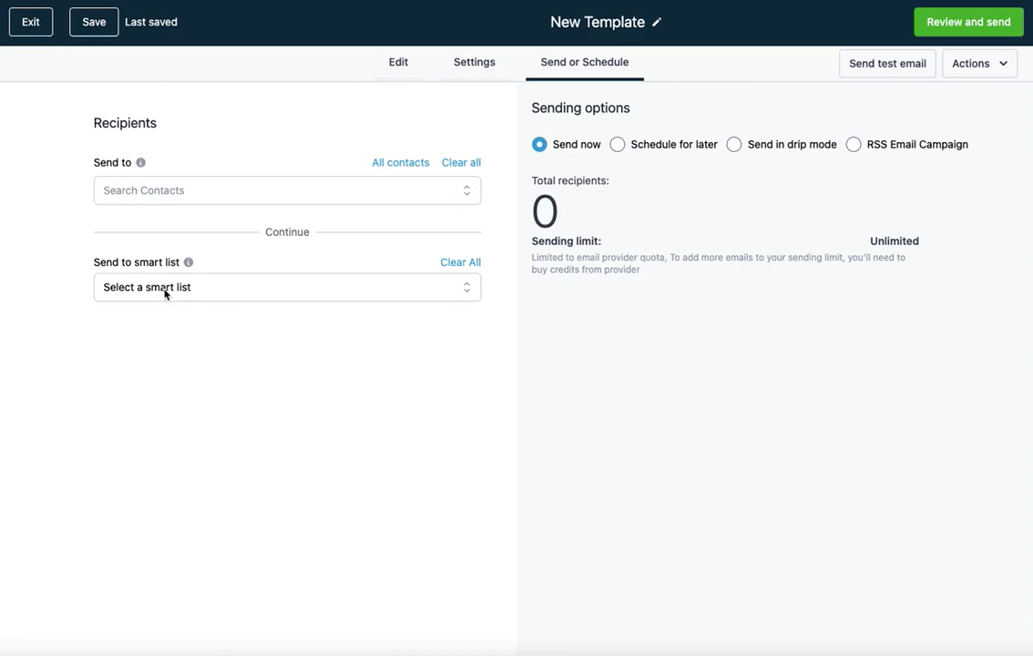
pyautogui.click(175, 294)
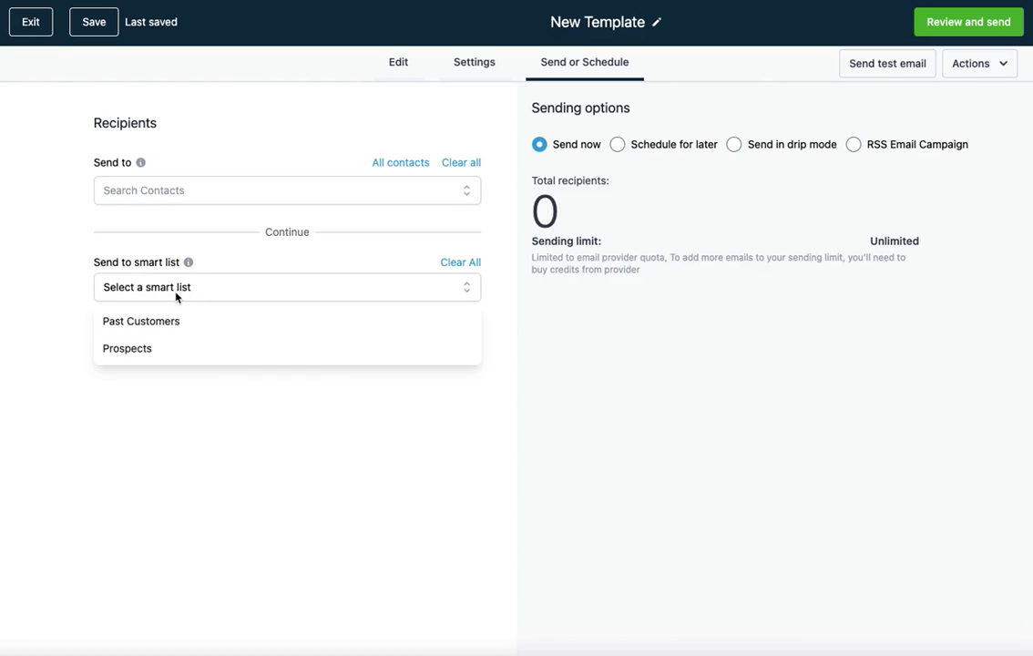
pyautogui.click(158, 324)
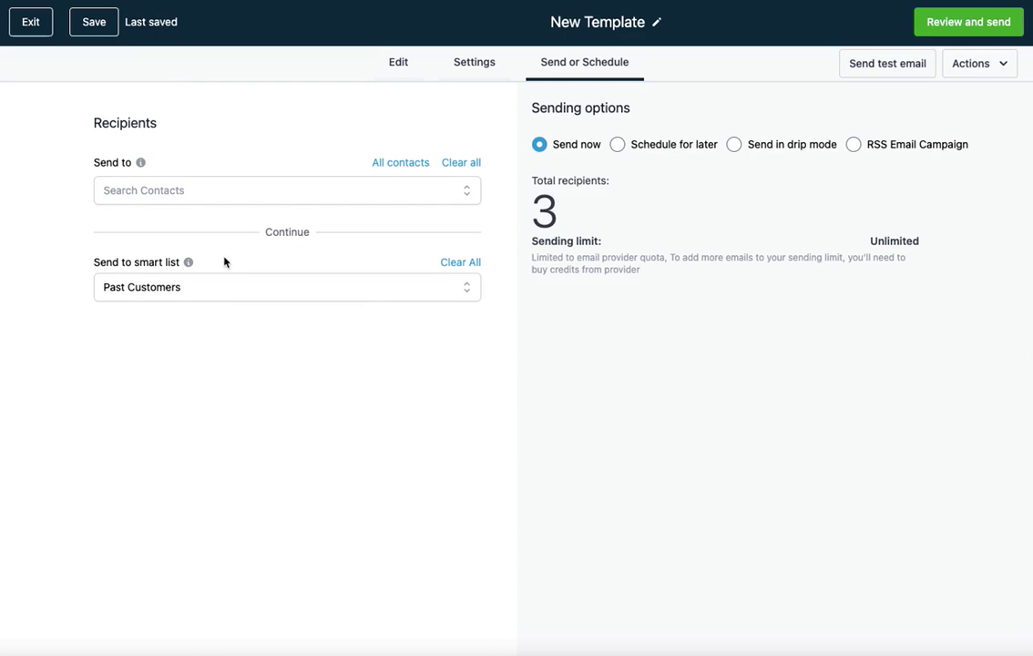
# Tick three contacts in Search Contacts so total recipients reads 3.
pyautogui.click(141, 189)
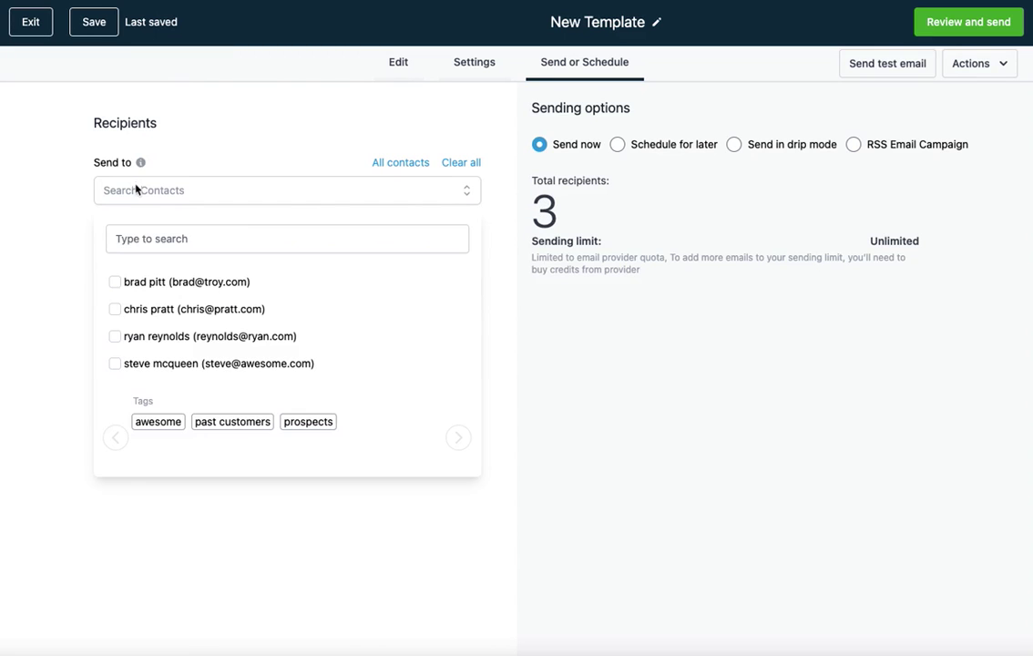
pyautogui.click(114, 282)
pyautogui.click(115, 310)
pyautogui.click(115, 337)
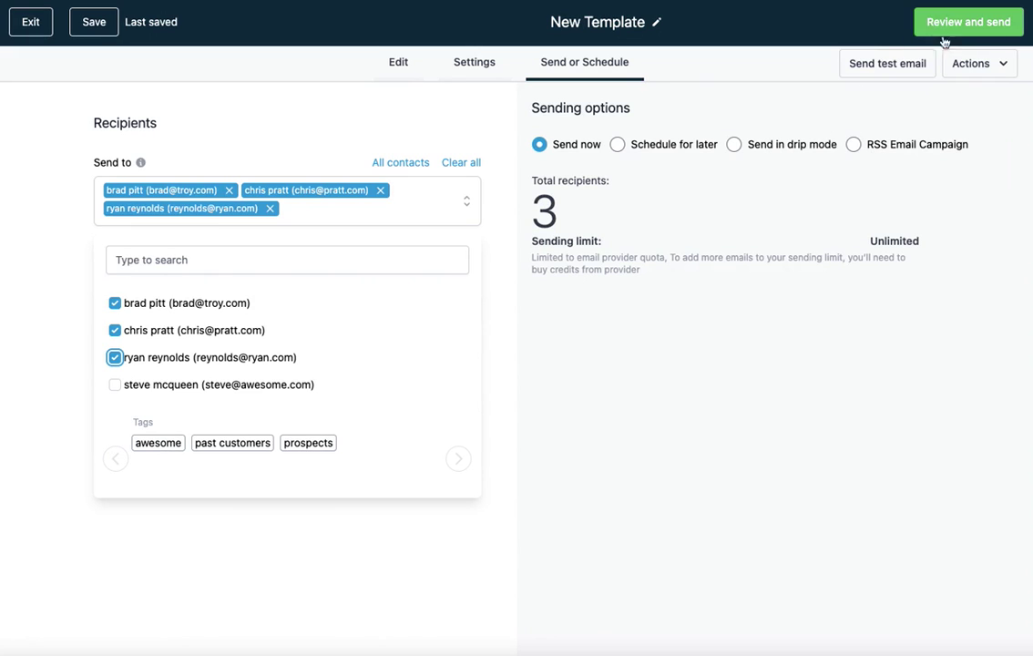
# Start a test email, click its From address field, and dismiss the Saved! toast.
pyautogui.click(883, 68)
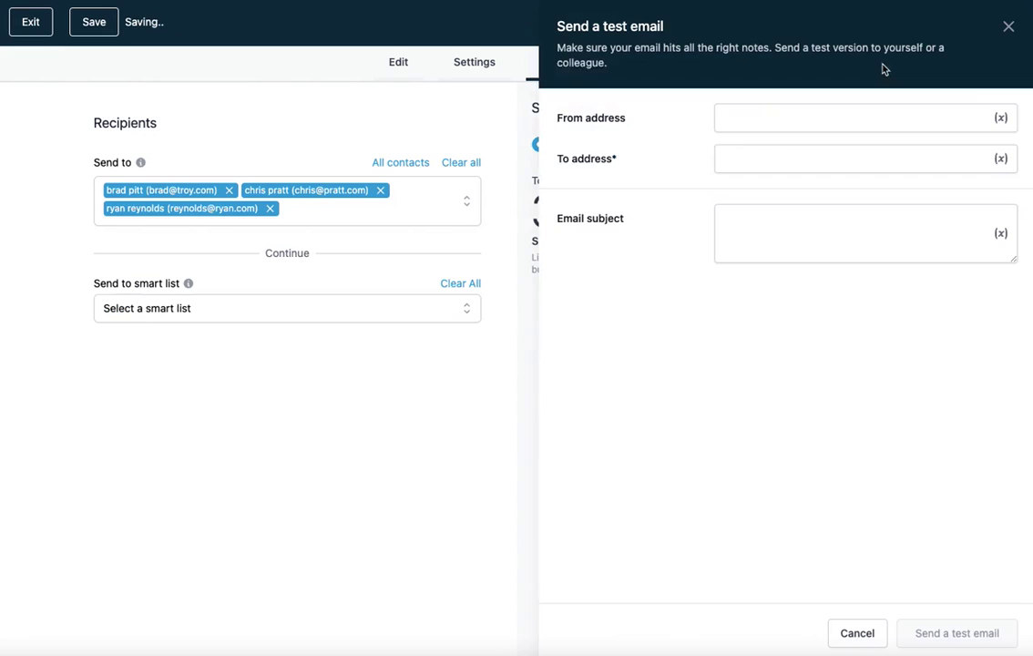
pyautogui.click(747, 116)
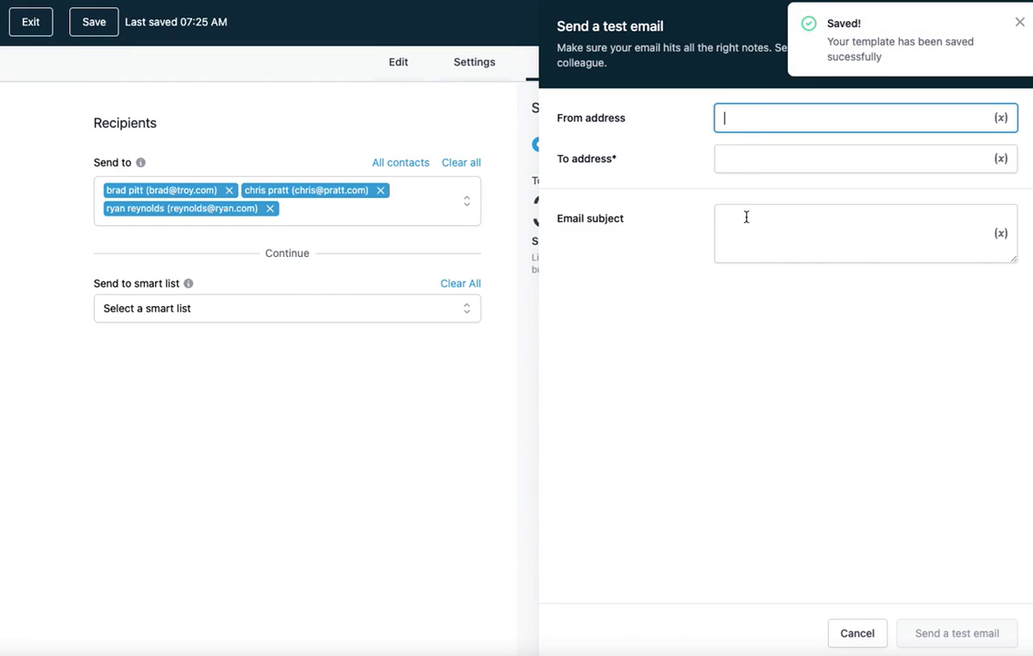
pyautogui.click(1019, 22)
# Close the test email form, glance at Actions, and bring up the Review and send summary for 3 recipients.
pyautogui.click(1006, 30)
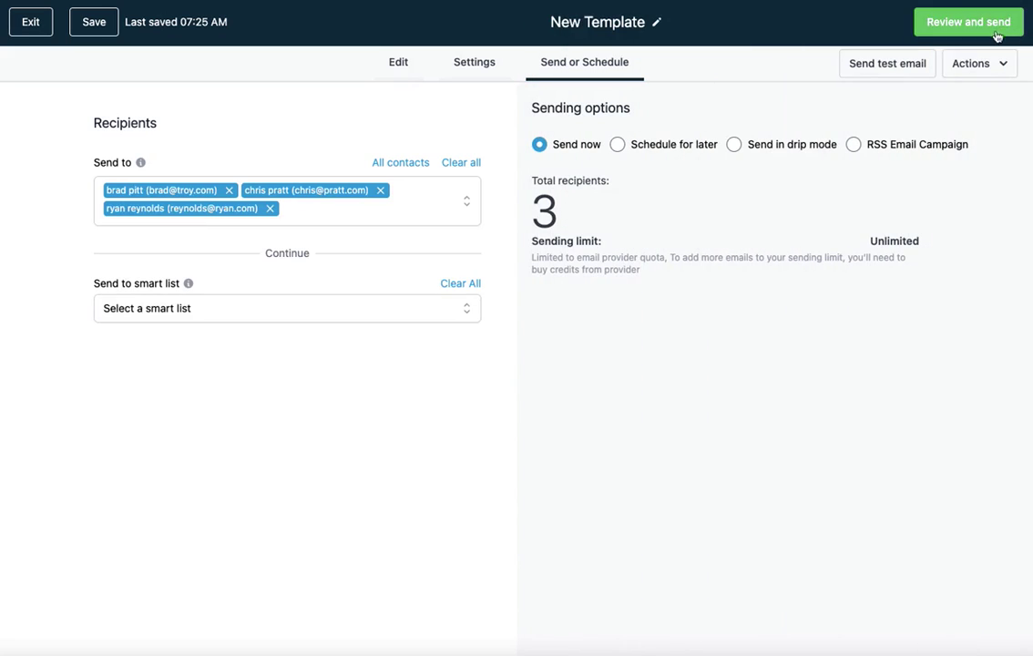
pyautogui.click(989, 66)
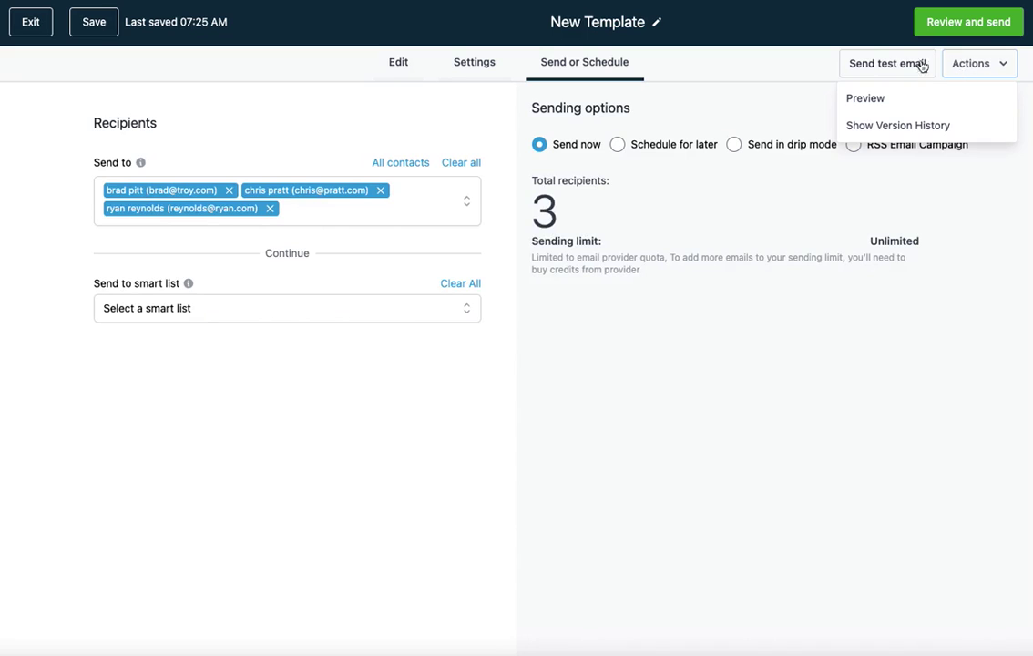
pyautogui.click(861, 21)
pyautogui.click(954, 27)
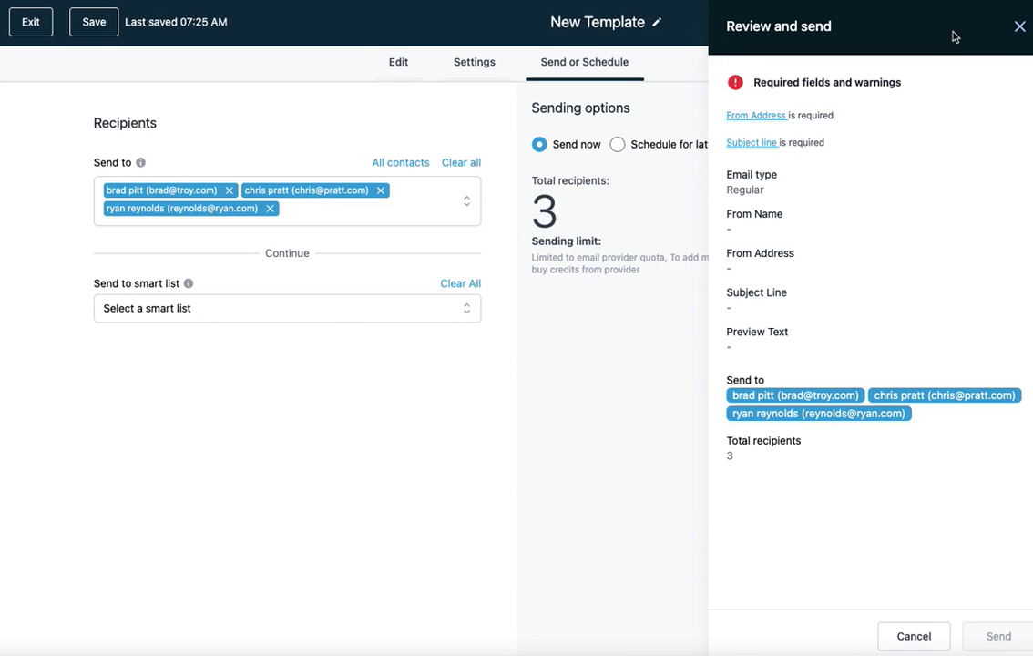